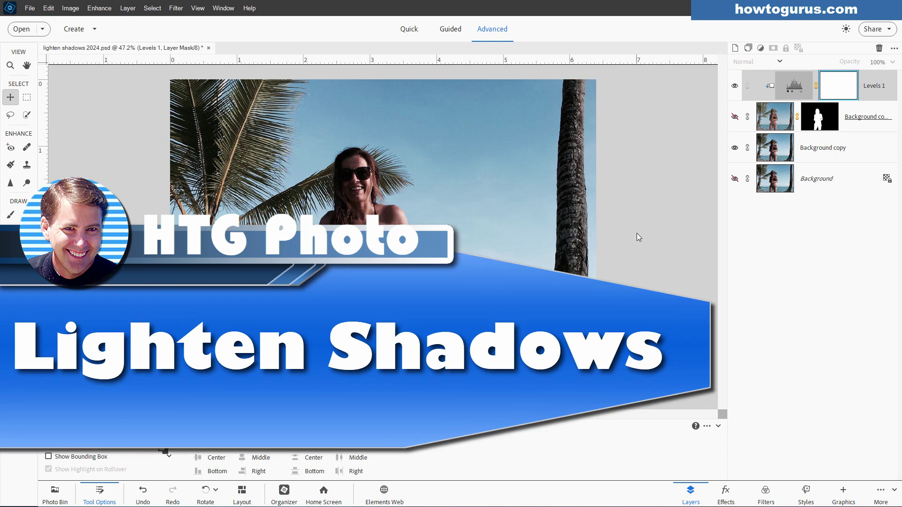
Turn on the eye icon of the masked Background copy layer showing the woman
left_click(734, 117)
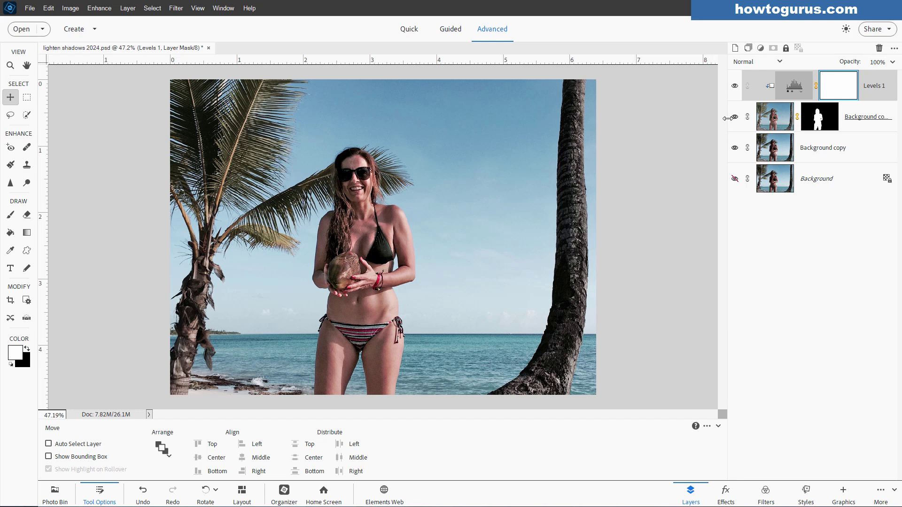
Delete layers Levels 1 through Background copy, confirm, and fit the photo on screen
left_click(878, 94)
left_click(858, 148, "shift")
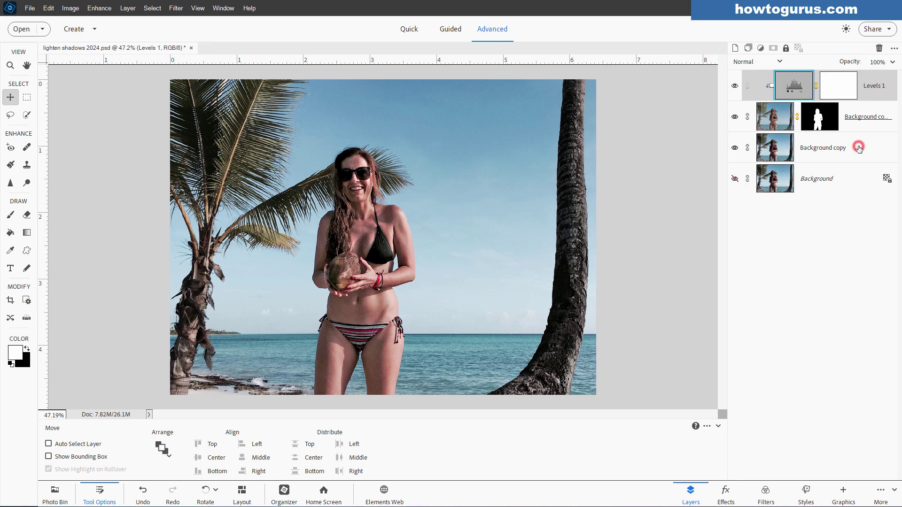
key("Delete")
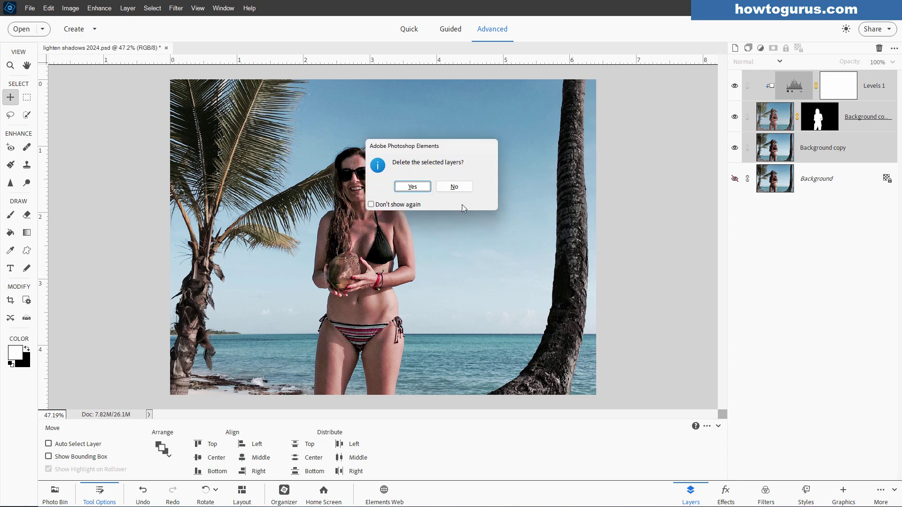
left_click(430, 188)
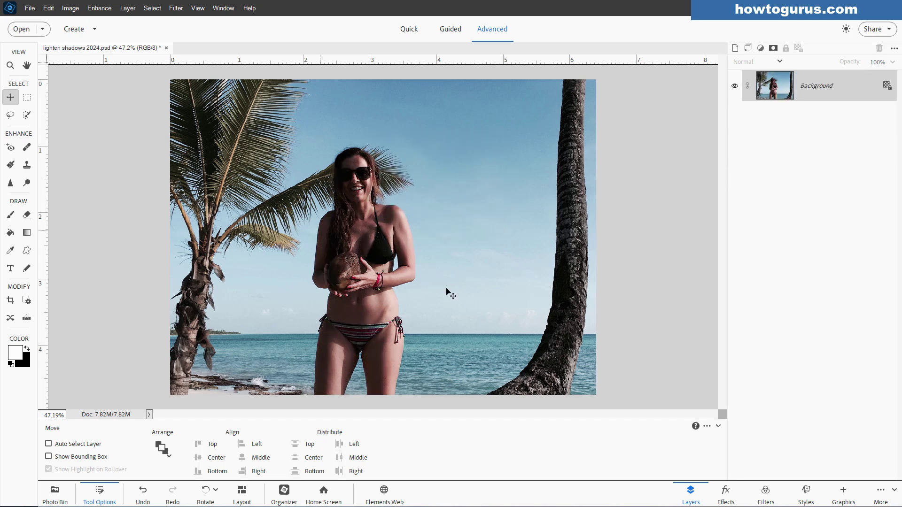
key("ctrl+0")
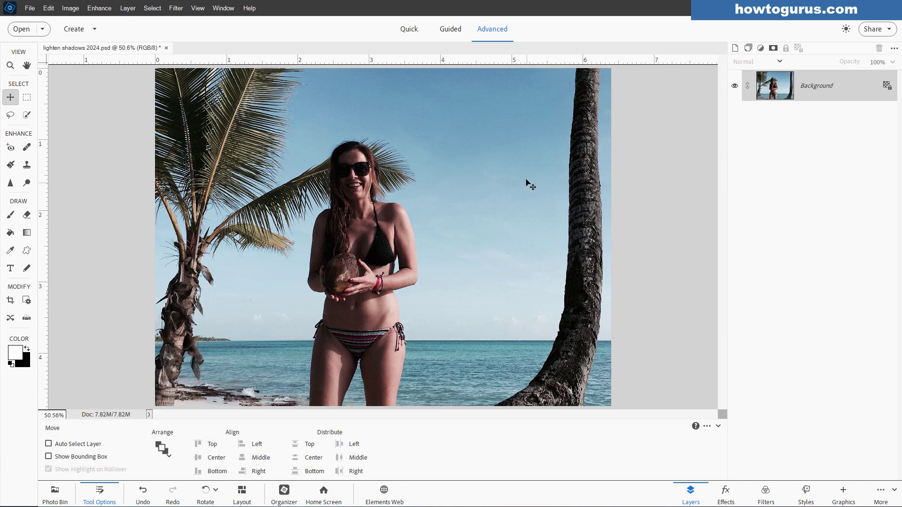
Duplicate the Background layer as 'Background copy', then hide the original Background layer
right_click(812, 89)
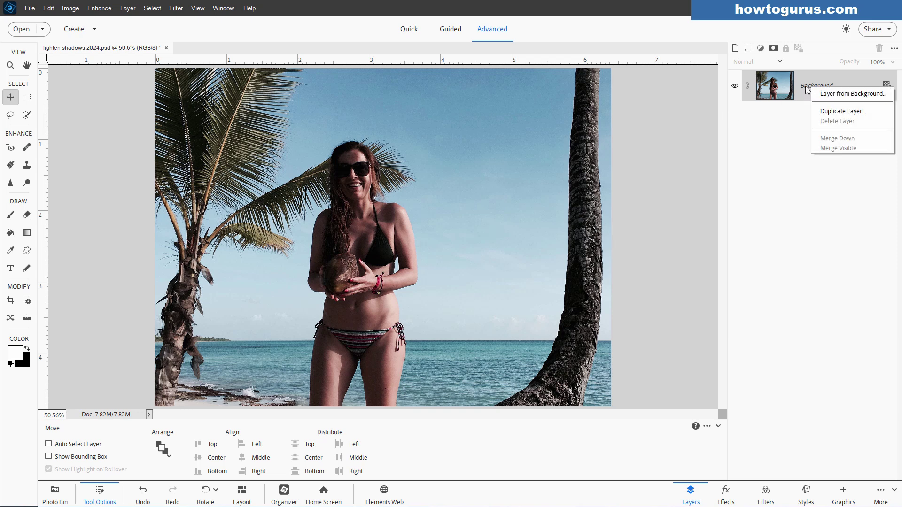
right_click(812, 87)
left_click(836, 111)
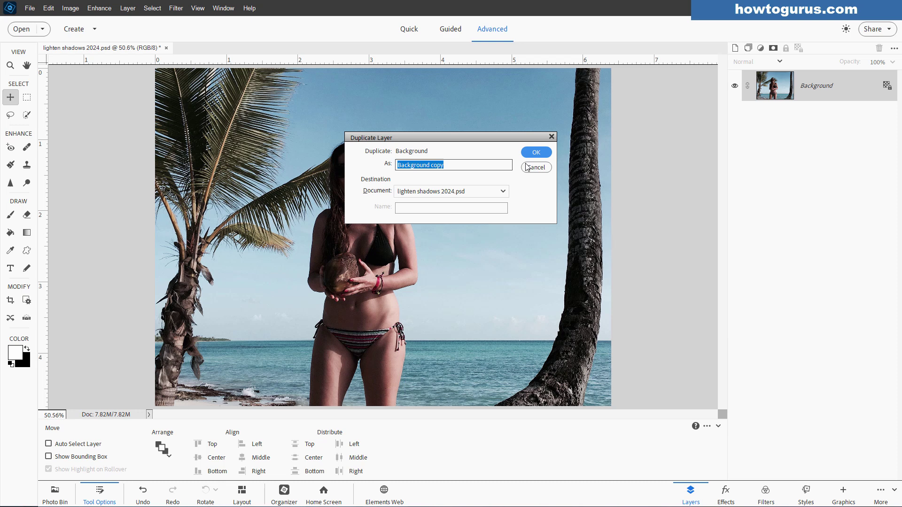
left_click(534, 149)
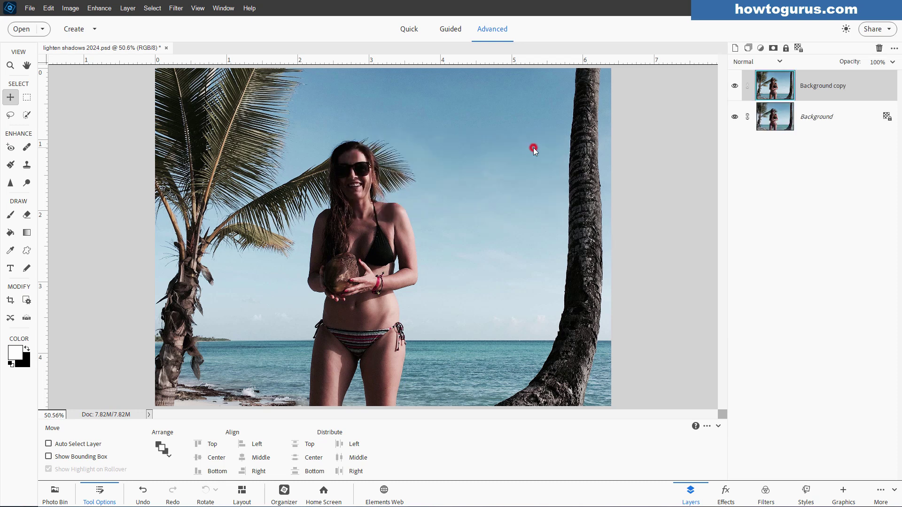
left_click(735, 117)
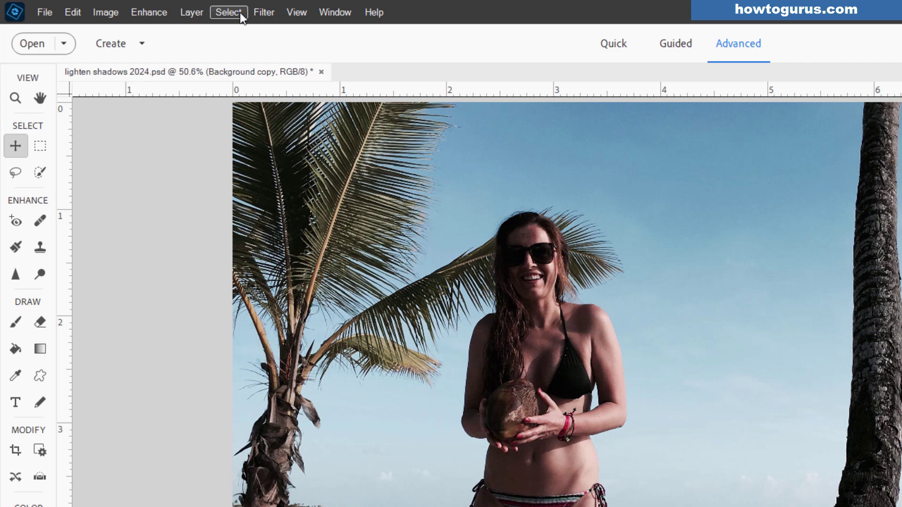
Apply Select > Subject to select the woman, then zoom in to inspect the edges
left_click(240, 14)
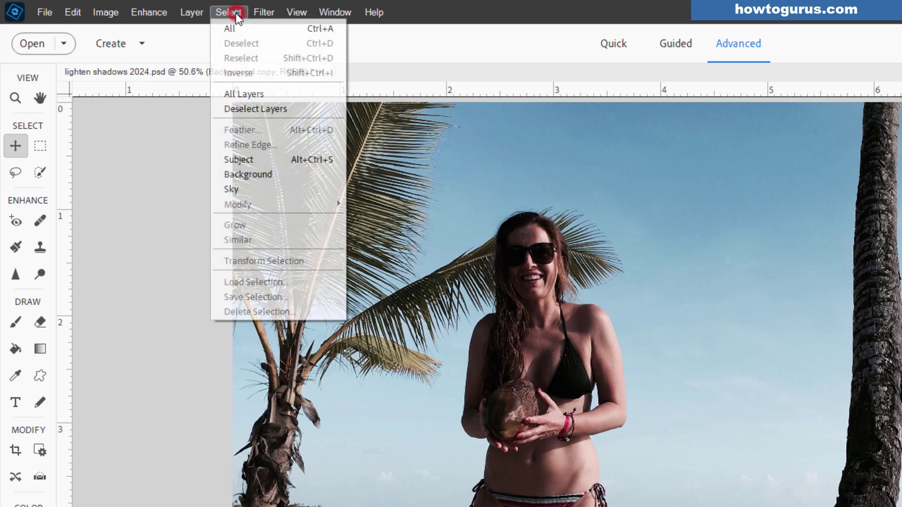
left_click(247, 111)
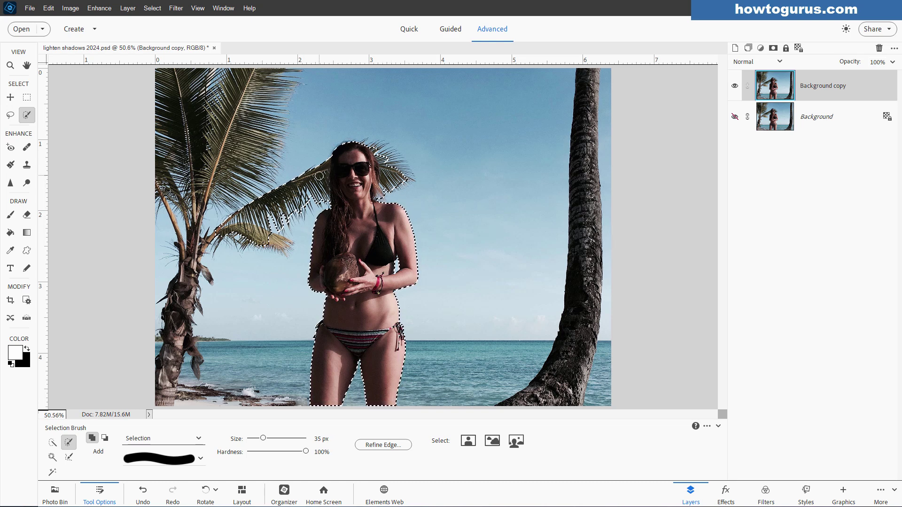
scroll(322, 191, "up", 5)
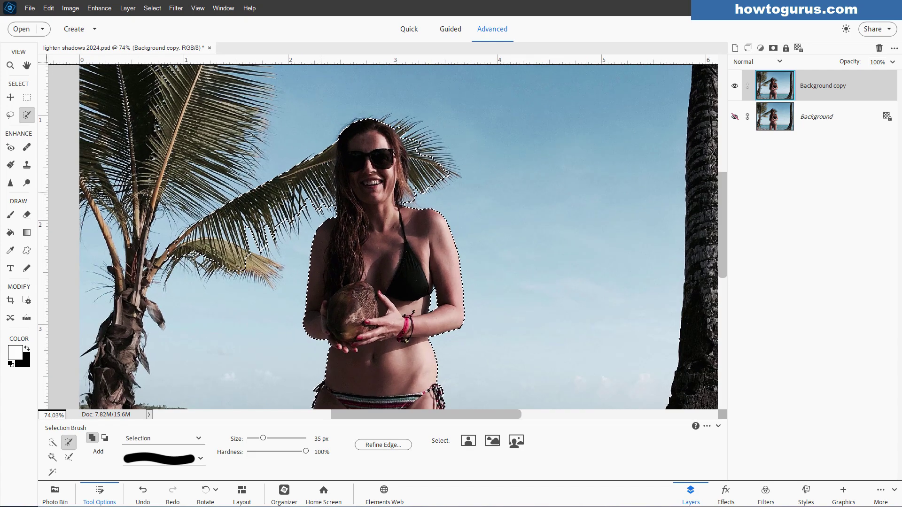
scroll(323, 192, "up", 1)
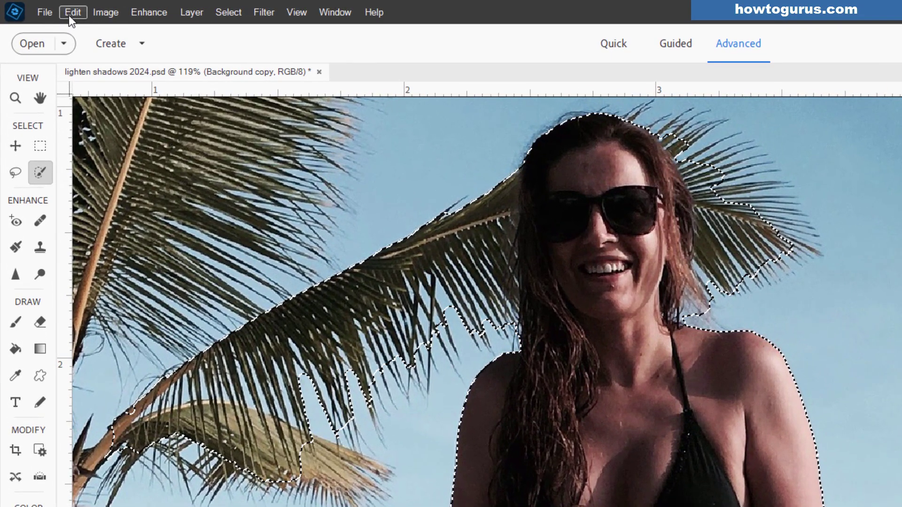
Open the General preferences from the Edit menu
left_click(53, 8)
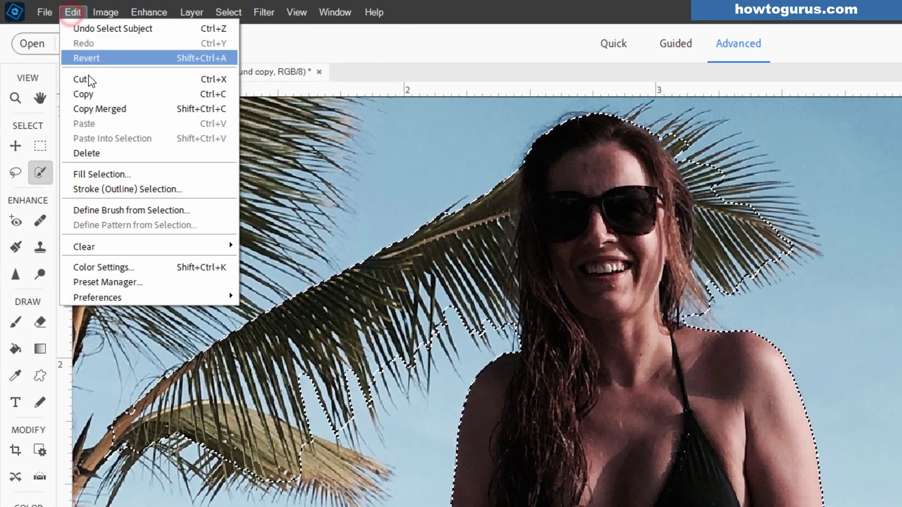
left_click(123, 296)
left_click(272, 298)
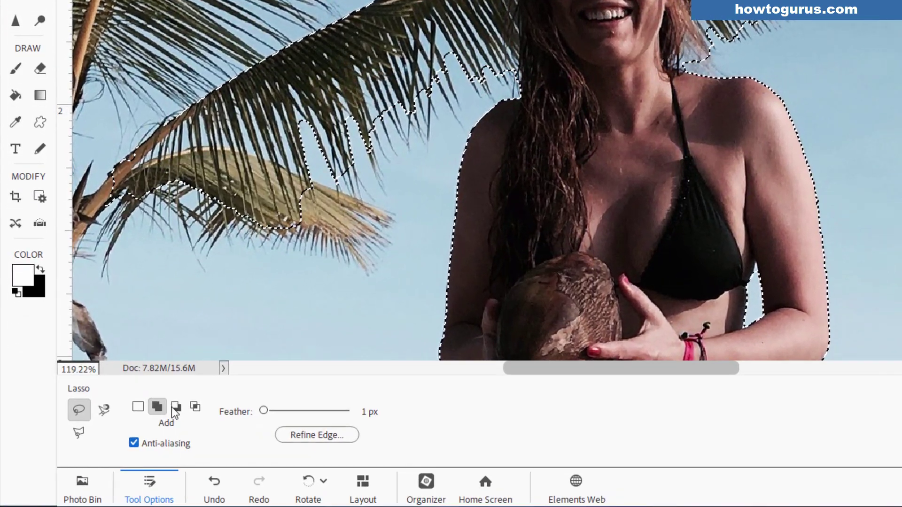
Set the Lasso to Subtract and loop out the palm fronds left of her hair
left_click(176, 407)
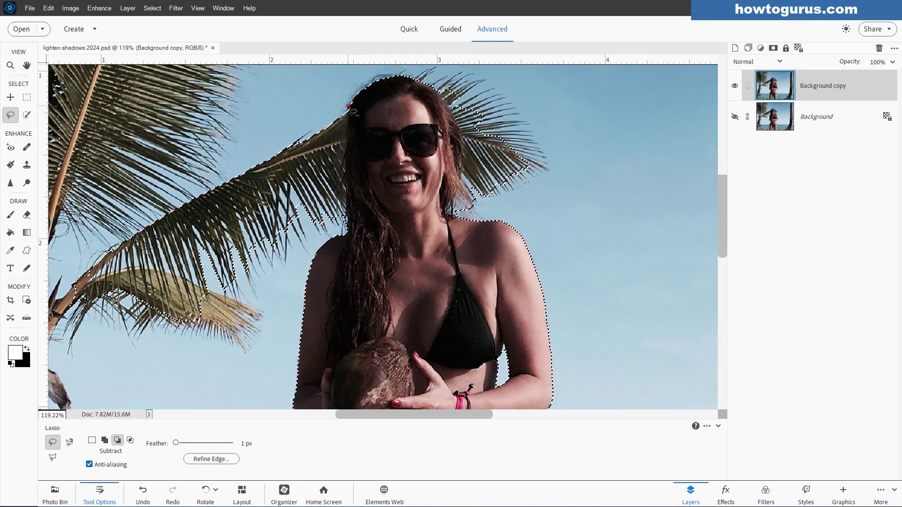
left_click_drag(348, 106, 338, 178)
mouse_move(346, 230)
left_mouse_down()
mouse_move(301, 247)
mouse_move(186, 354)
mouse_move(150, 363)
mouse_move(97, 356)
mouse_move(77, 339)
mouse_move(64, 322)
mouse_move(69, 257)
mouse_move(96, 223)
mouse_move(237, 144)
left_mouse_up()
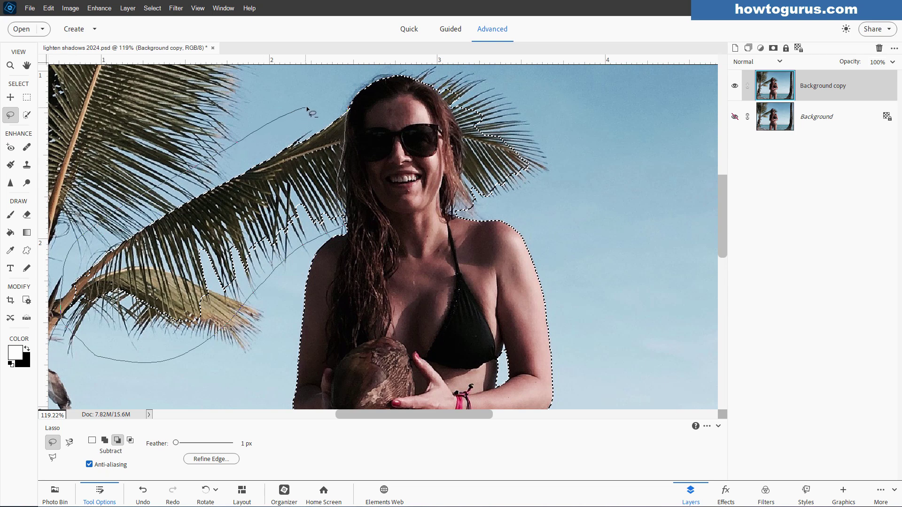
left_click_drag(350, 112, 348, 109)
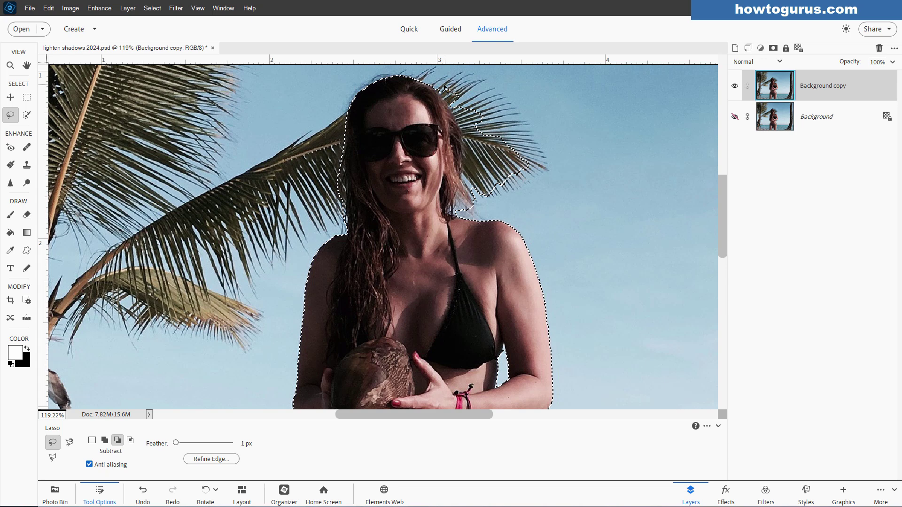
Subtract the palm fronds on the right side of her head with a second loop
left_click_drag(438, 85, 452, 105)
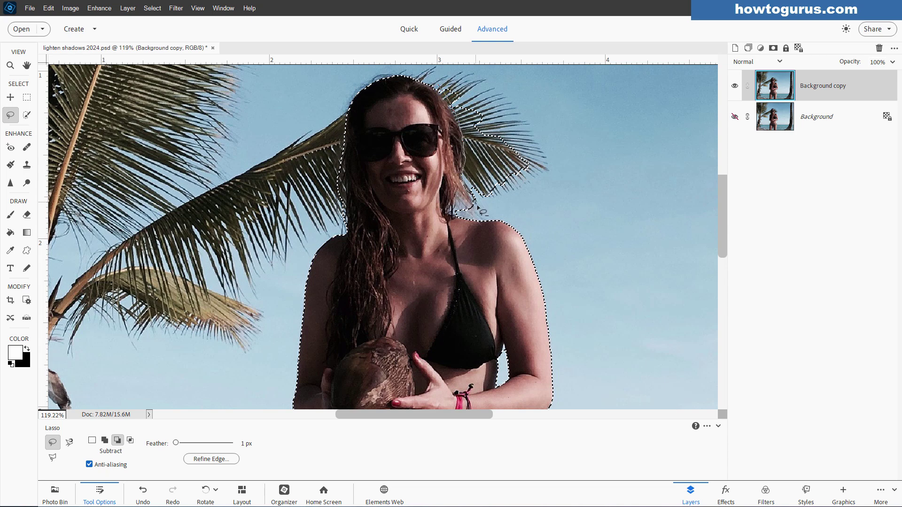
left_click_drag(490, 212, 520, 207)
left_click_drag(439, 85, 440, 86)
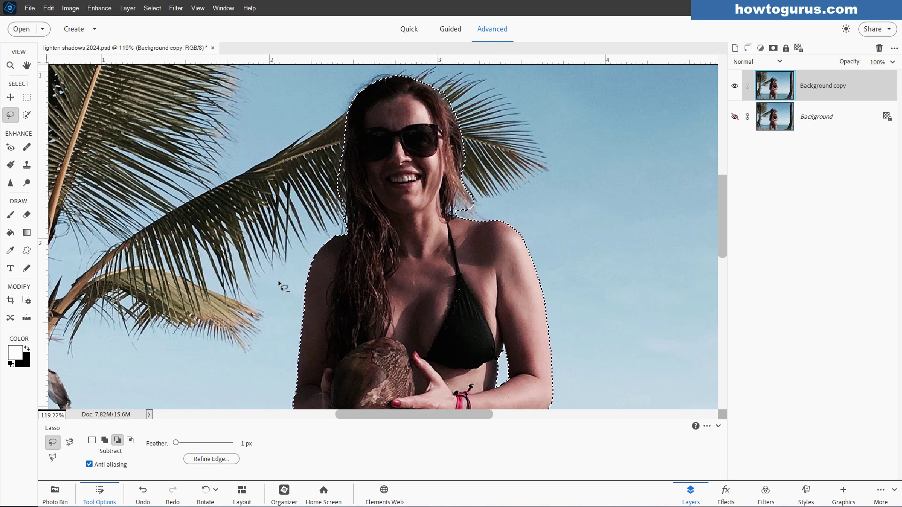
In Refine Edge, brush both hair edges and erase the refinement at her head's top
left_click(216, 459)
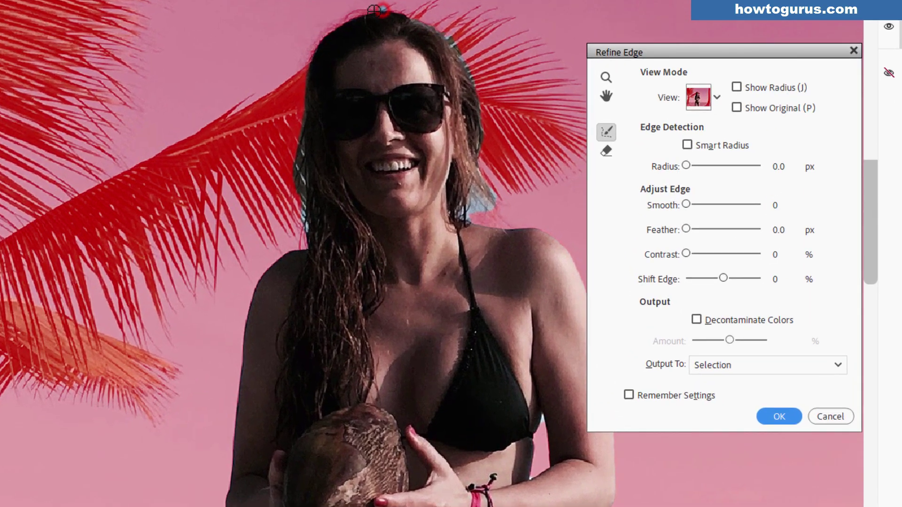
mouse_move(375, 10)
left_mouse_down()
mouse_move(327, 29)
mouse_move(312, 58)
mouse_move(294, 234)
left_mouse_up()
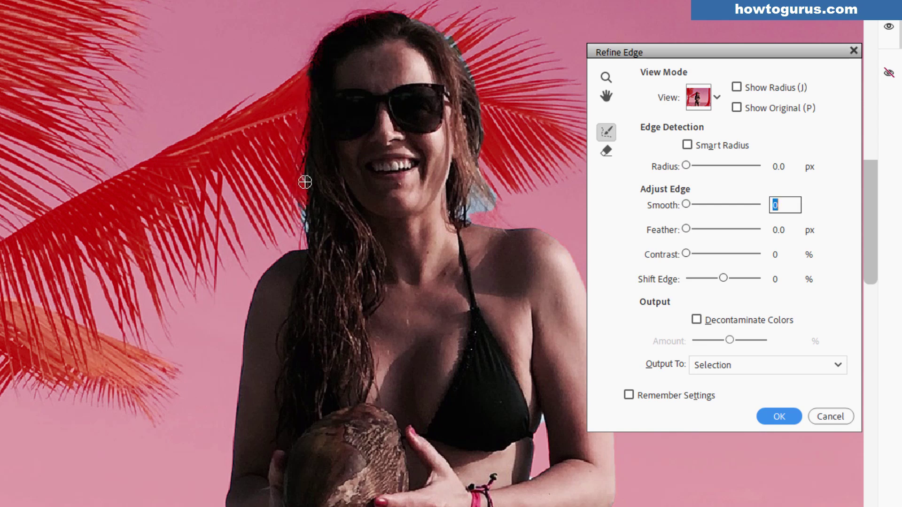
mouse_move(304, 165)
left_mouse_down()
mouse_move(302, 243)
mouse_move(281, 246)
left_mouse_up()
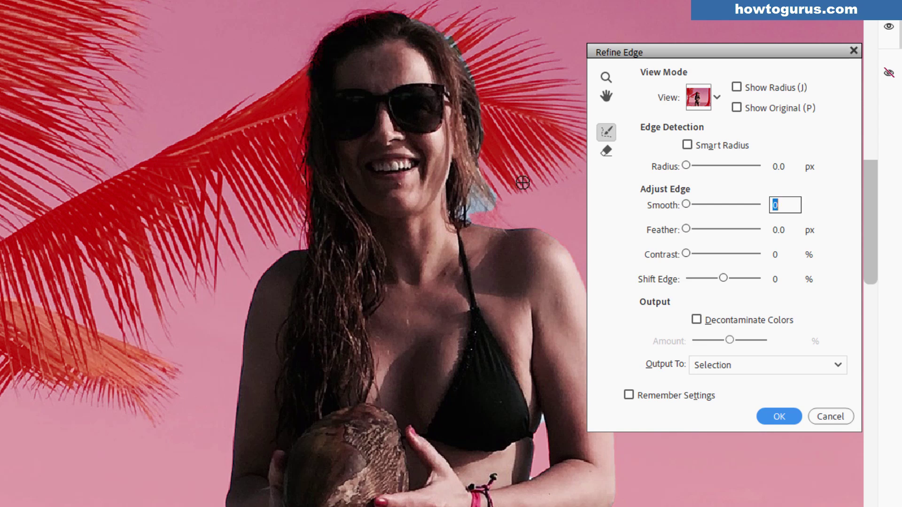
mouse_move(480, 169)
left_mouse_down()
mouse_move(475, 212)
mouse_move(489, 186)
mouse_move(510, 196)
mouse_move(488, 201)
mouse_move(508, 204)
left_mouse_up()
left_click_drag(483, 161, 464, 45)
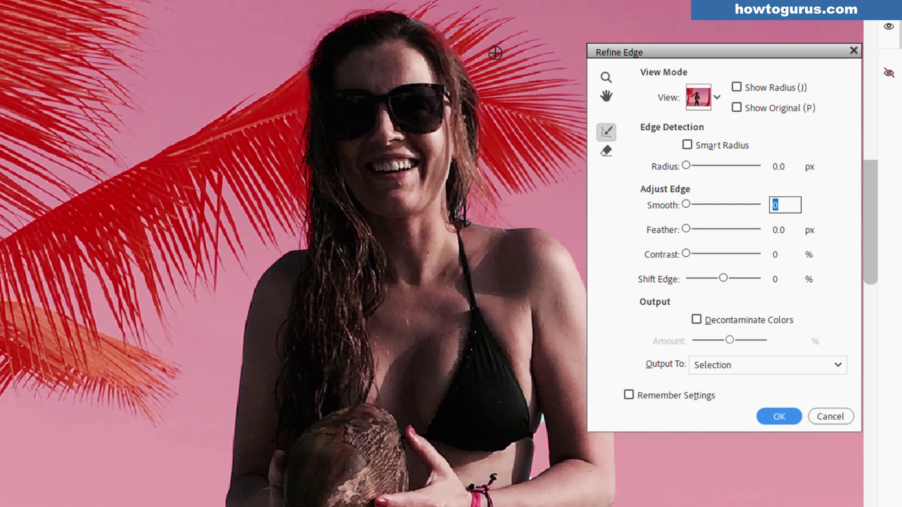
left_click(605, 150)
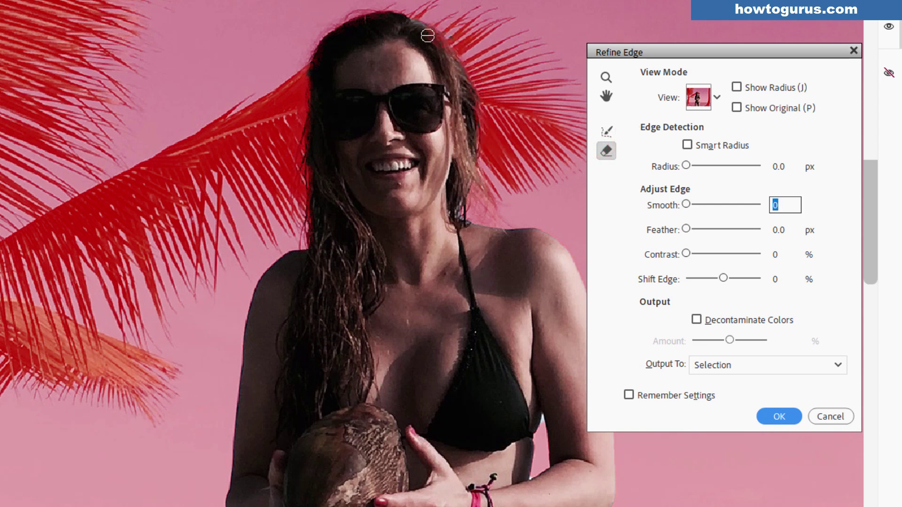
left_click_drag(427, 36, 468, 76)
Output the refined selection to a New Layer with Layer Mask
left_click(736, 364)
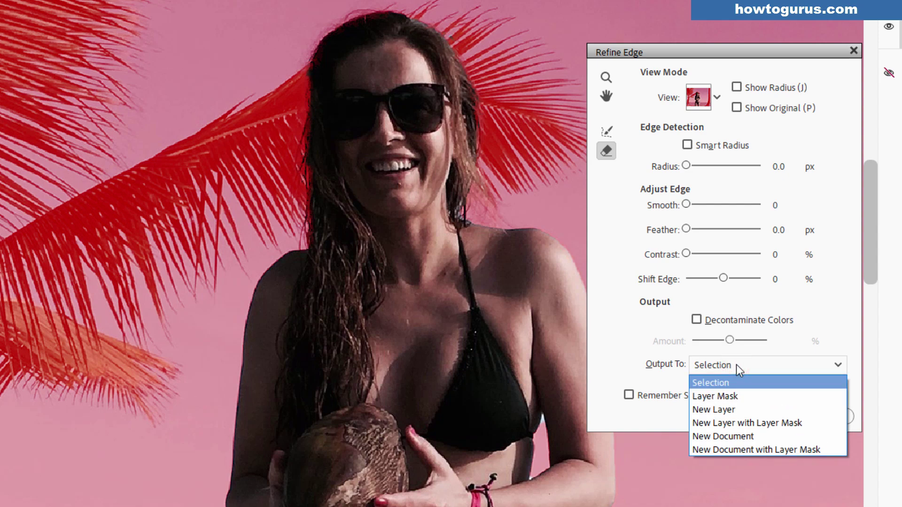
left_click(761, 423)
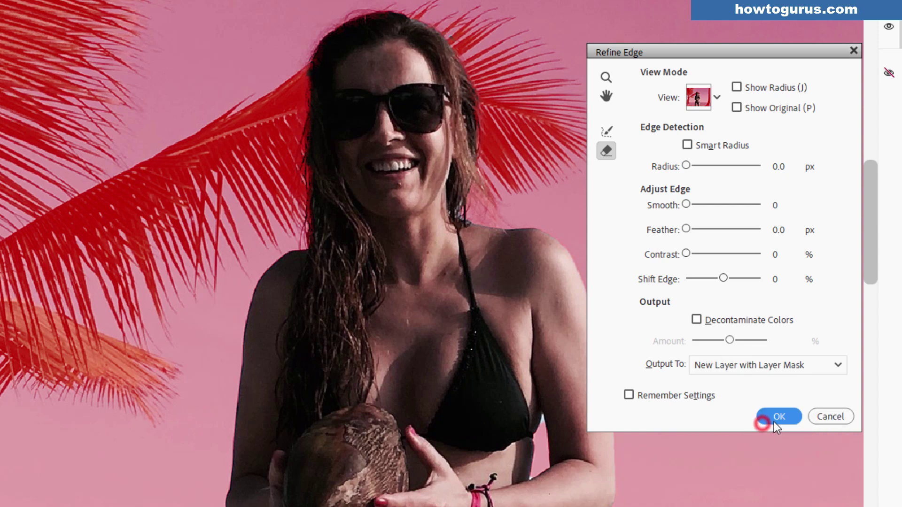
left_click(778, 416)
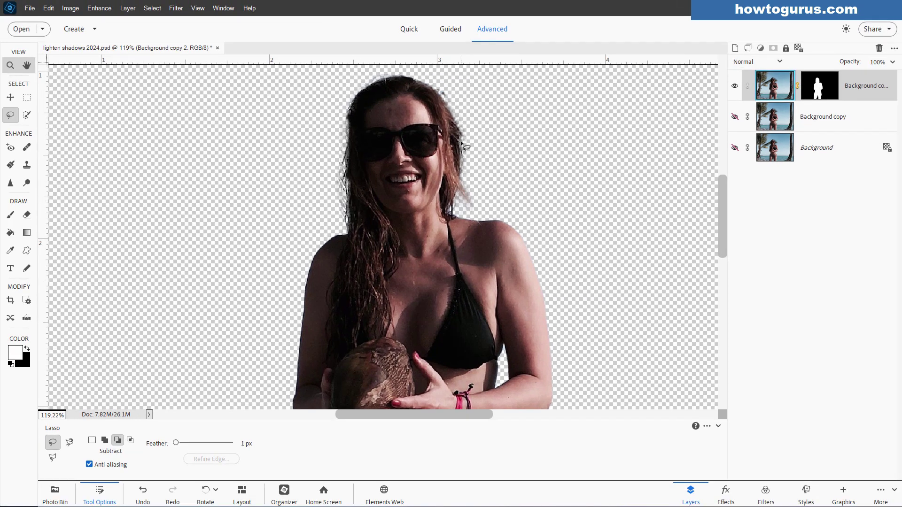
Show Background copy under the cut-out, fit the photo on screen, and select the Move tool
left_click(734, 117)
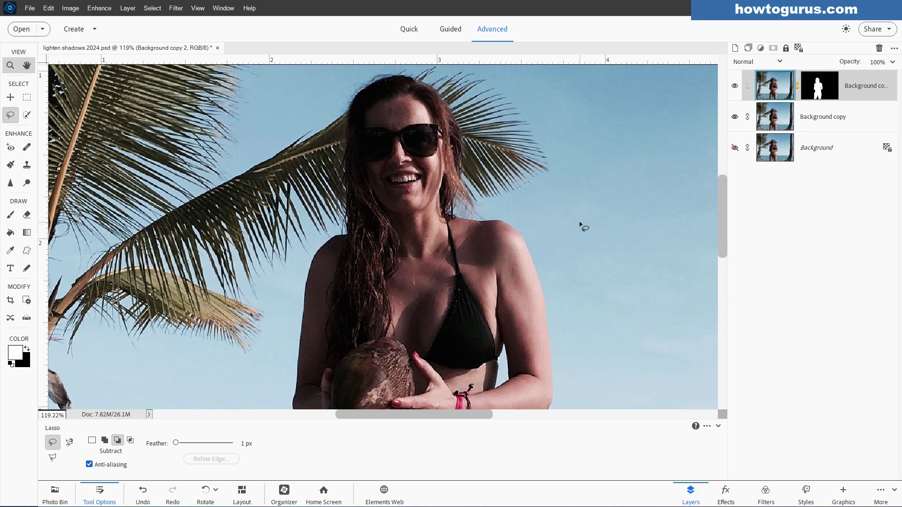
scroll(579, 223, "down", 2)
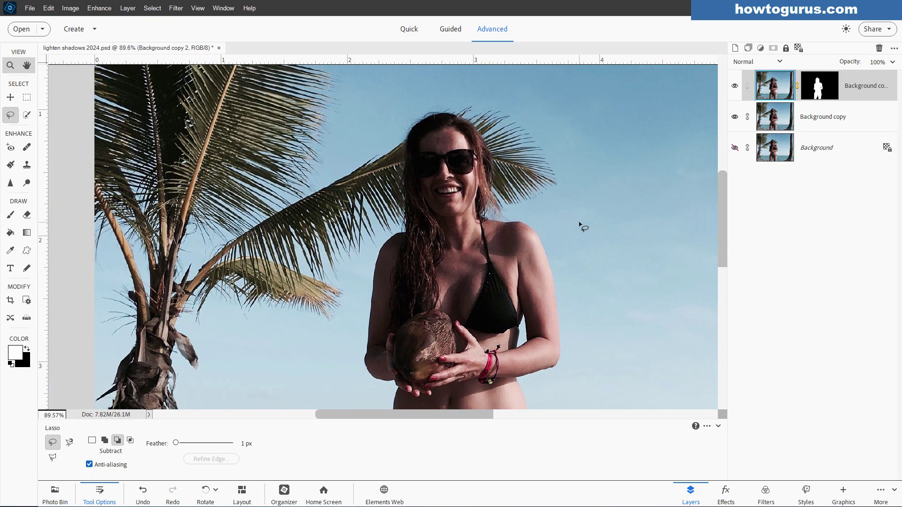
key("ctrl+0")
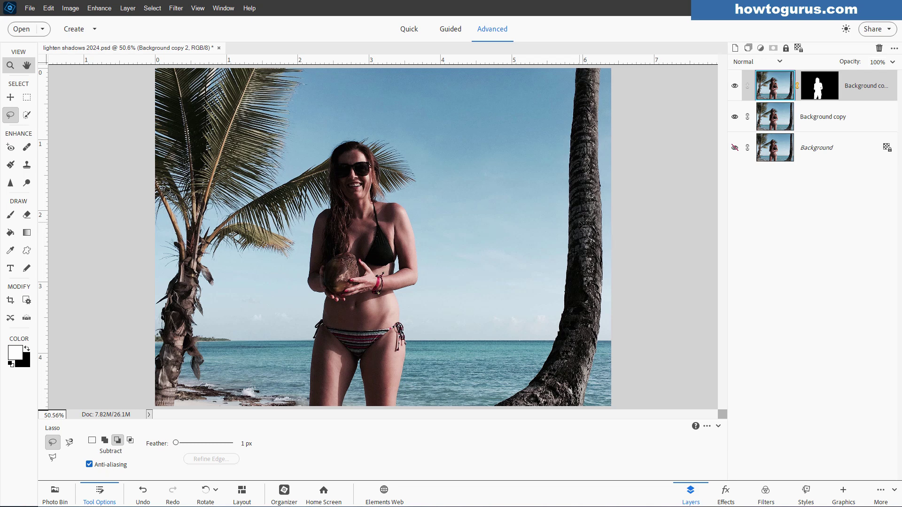
left_click(10, 97)
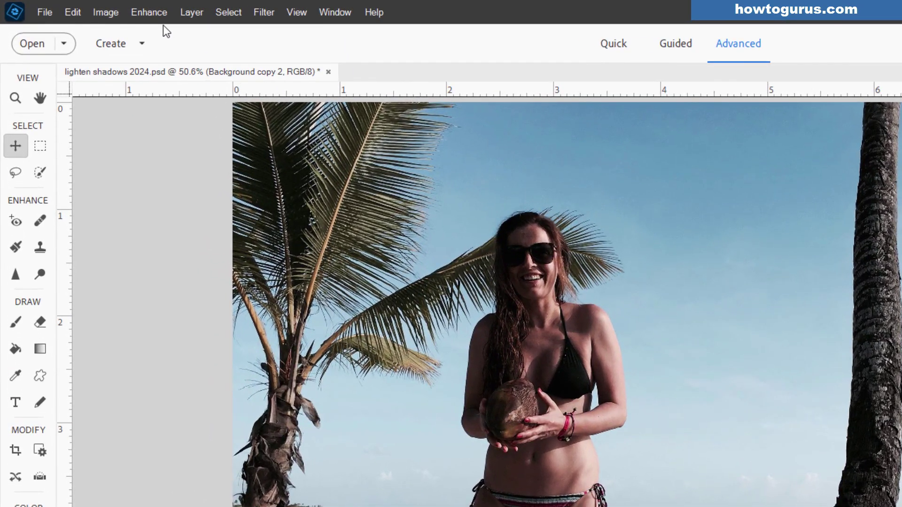
Browse the Adjust Lighting and New Adjustment Layer menus, then reopen the Enhance menu
left_click(99, 8)
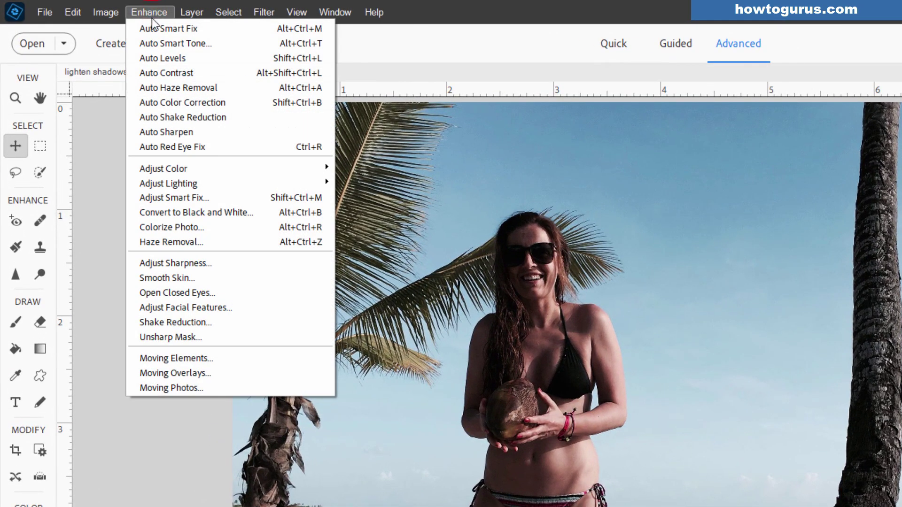
mouse_move(215, 184)
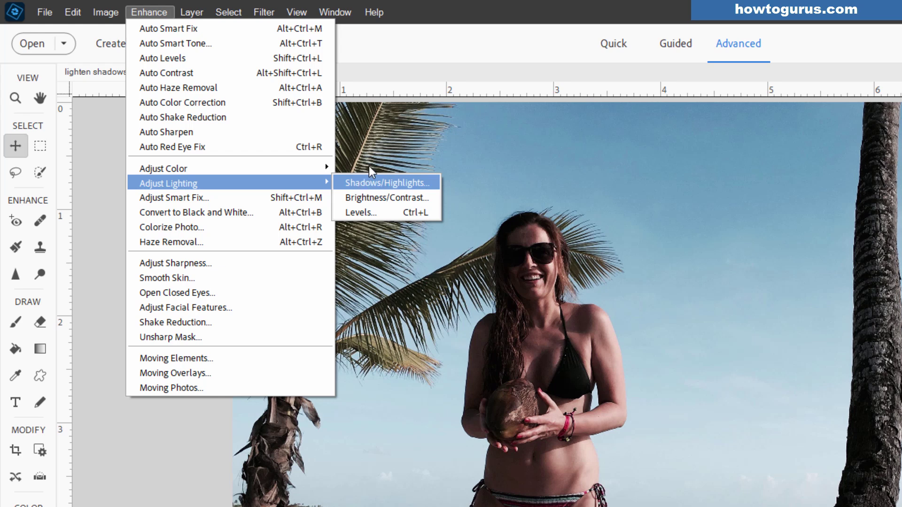
left_click(381, 47)
left_click(193, 12)
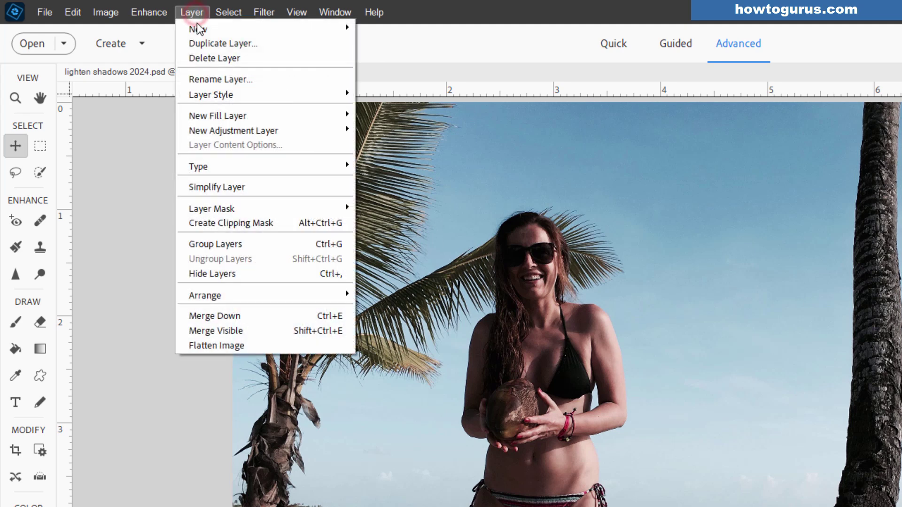
left_click(240, 129)
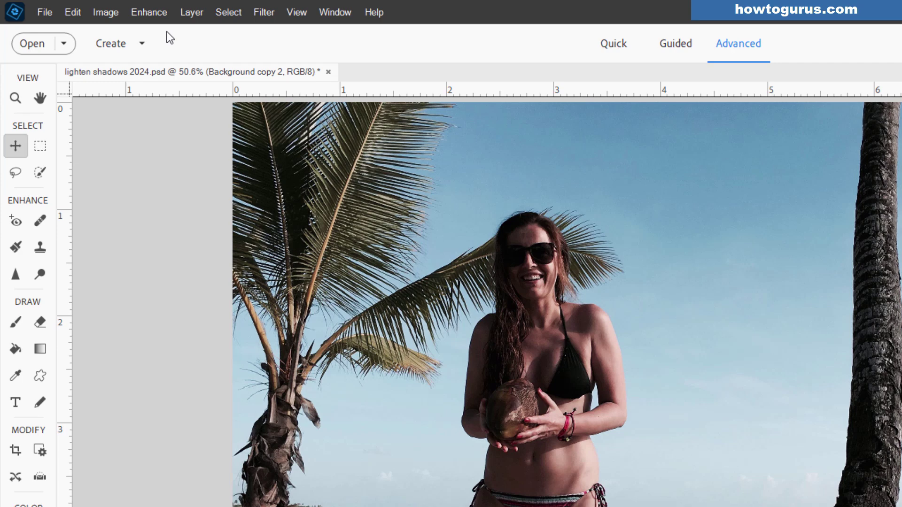
left_click(150, 13)
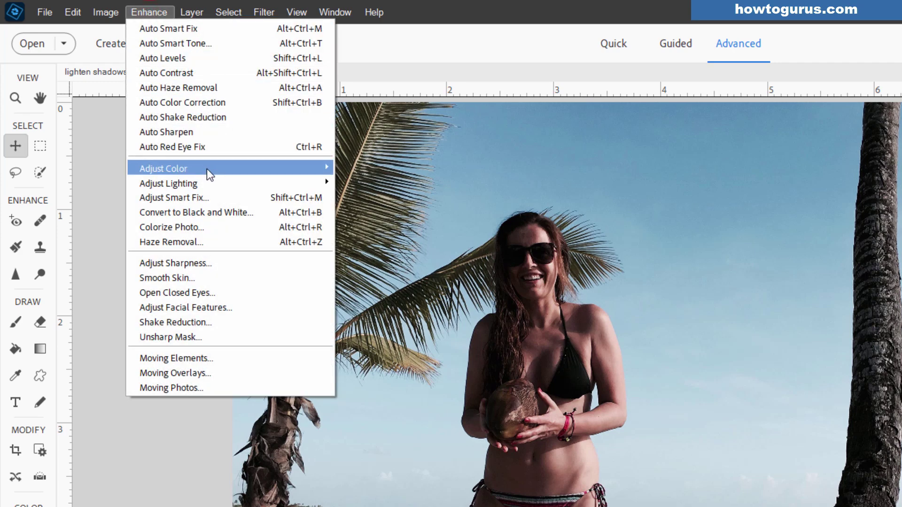
Open Shadows/Highlights, set Lighten Shadows to 45%, and compare with preview off and on
mouse_move(207, 183)
left_click(381, 182)
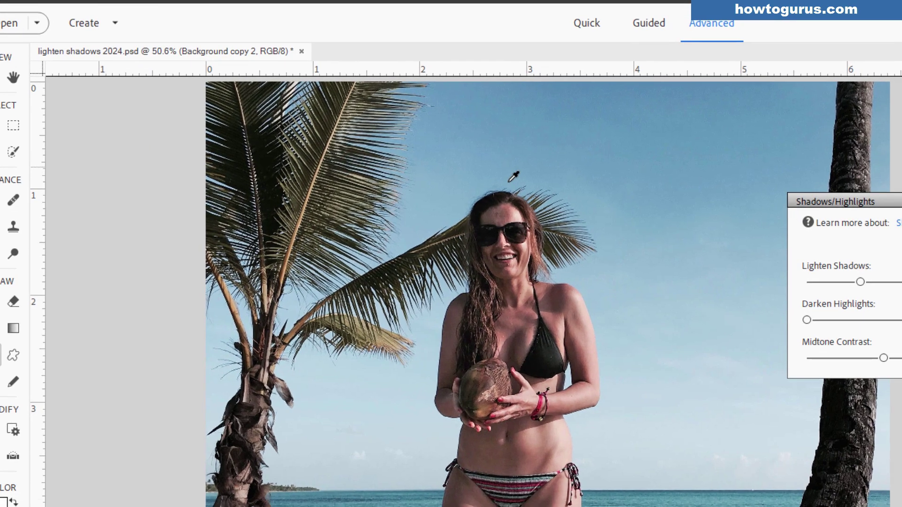
left_click_drag(899, 202, 790, 216)
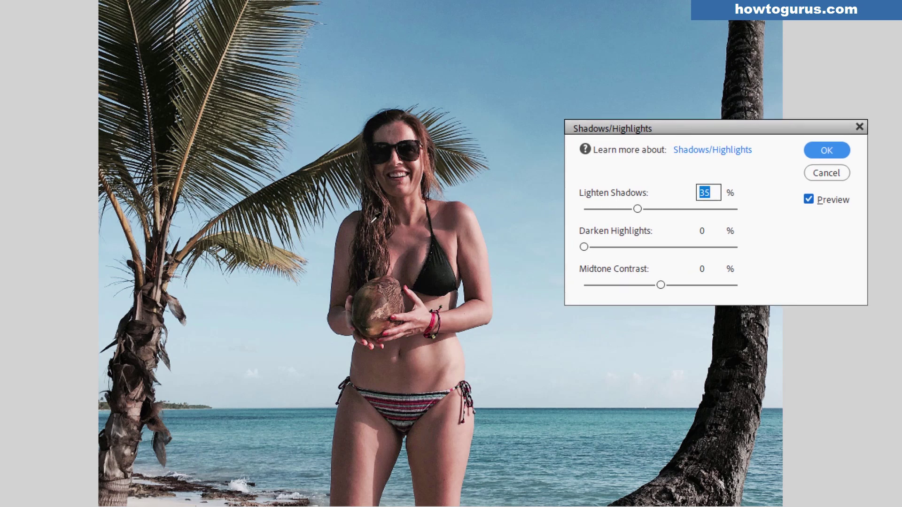
mouse_move(638, 209)
left_mouse_down()
mouse_move(661, 211)
mouse_move(640, 210)
mouse_move(650, 212)
left_mouse_up()
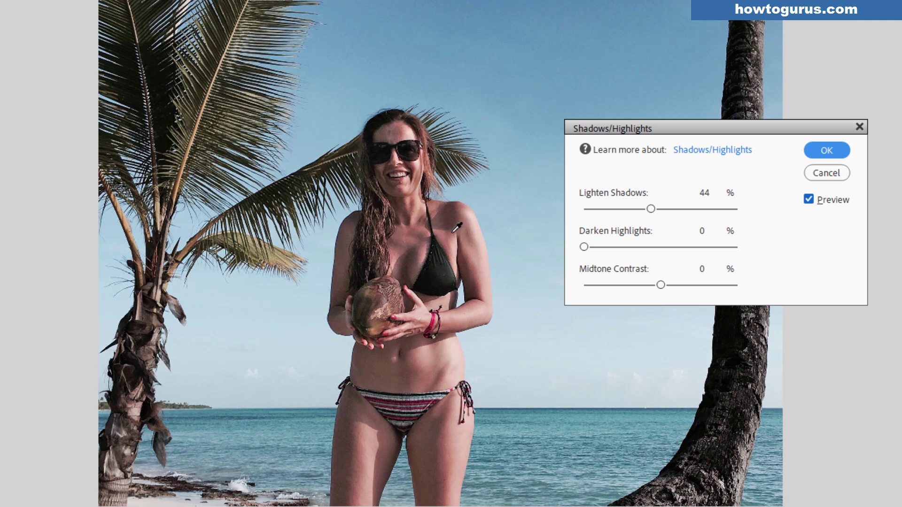
left_click_drag(650, 210, 653, 211)
left_click(809, 199)
left_click(809, 200)
left_click(809, 199)
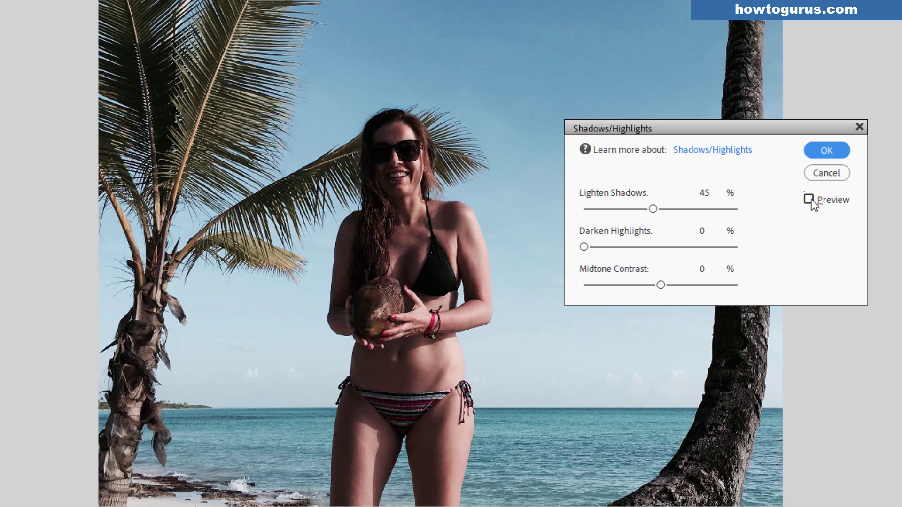
left_click(808, 199)
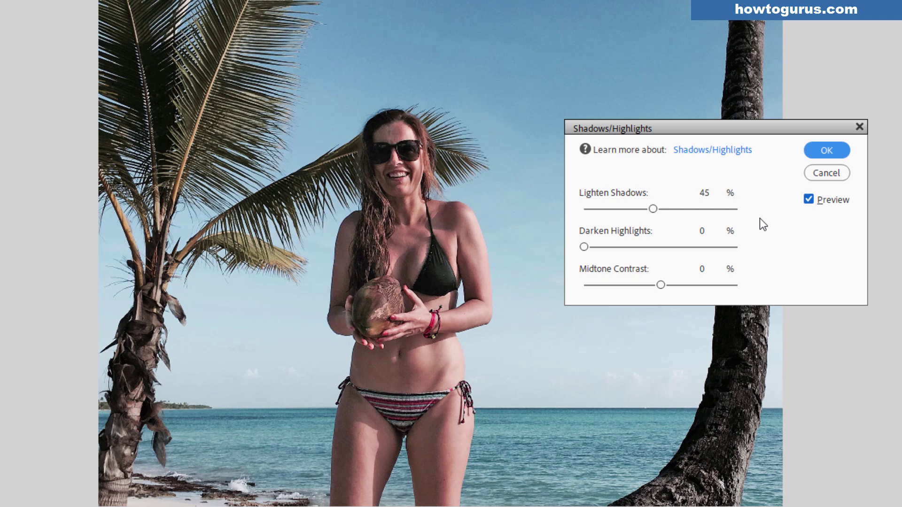
Set Midtone Contrast to 0 and apply the Shadows/Highlights adjustment
mouse_move(661, 285)
left_mouse_down()
mouse_move(647, 287)
mouse_move(676, 285)
mouse_move(663, 286)
left_mouse_up()
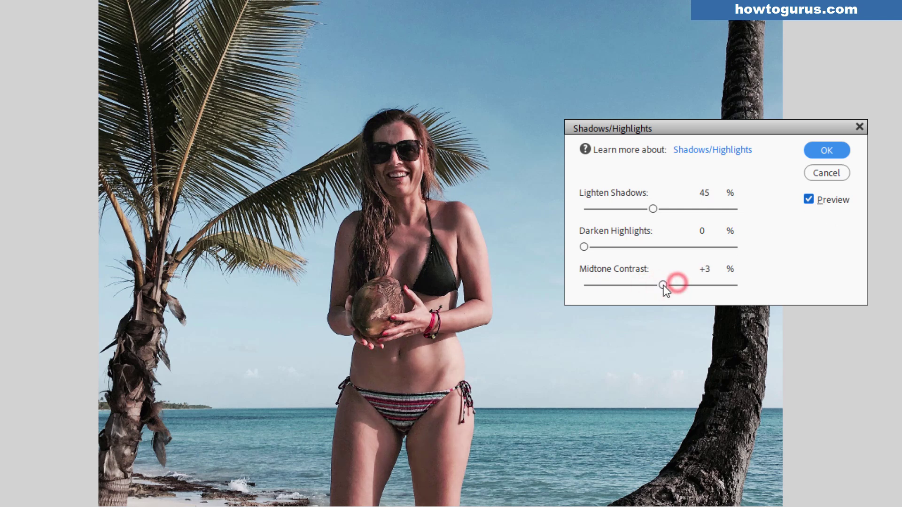
double_click(714, 269)
type("0")
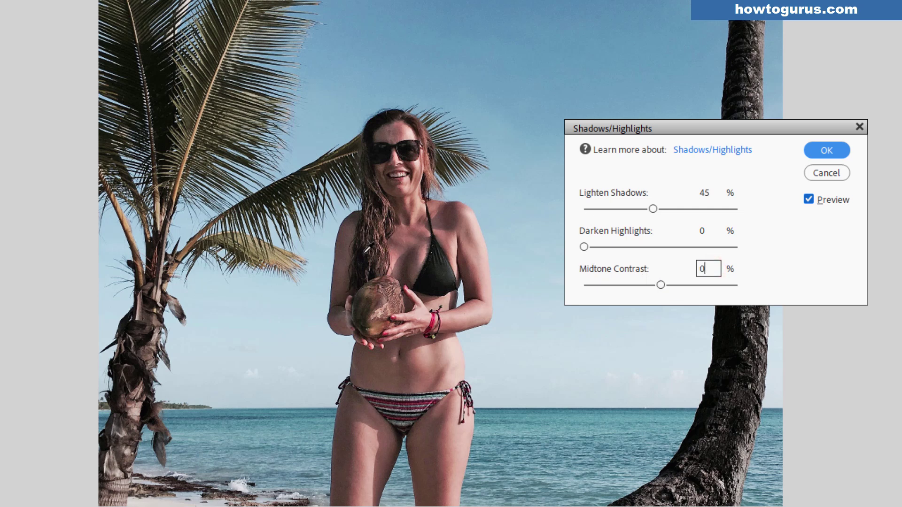
left_click(833, 149)
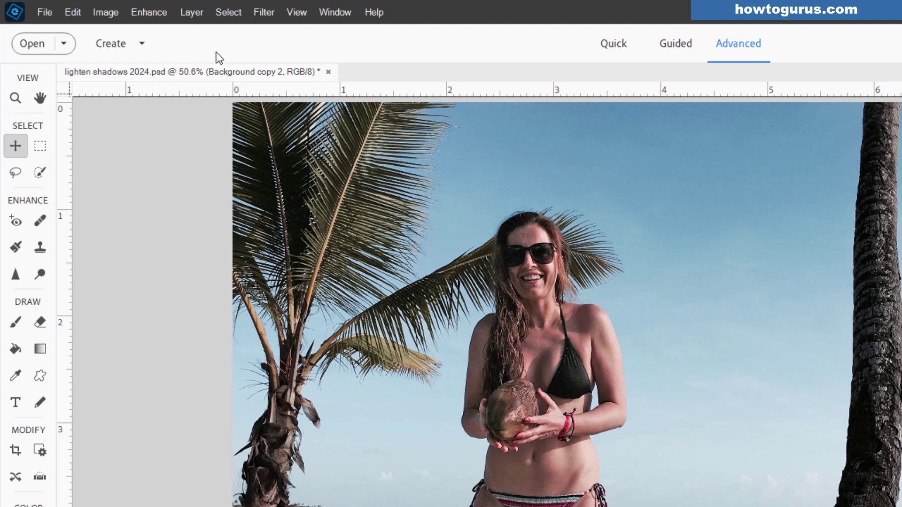
Add a Levels adjustment layer clipped to the woman's layer below
left_click(195, 13)
left_click(247, 131)
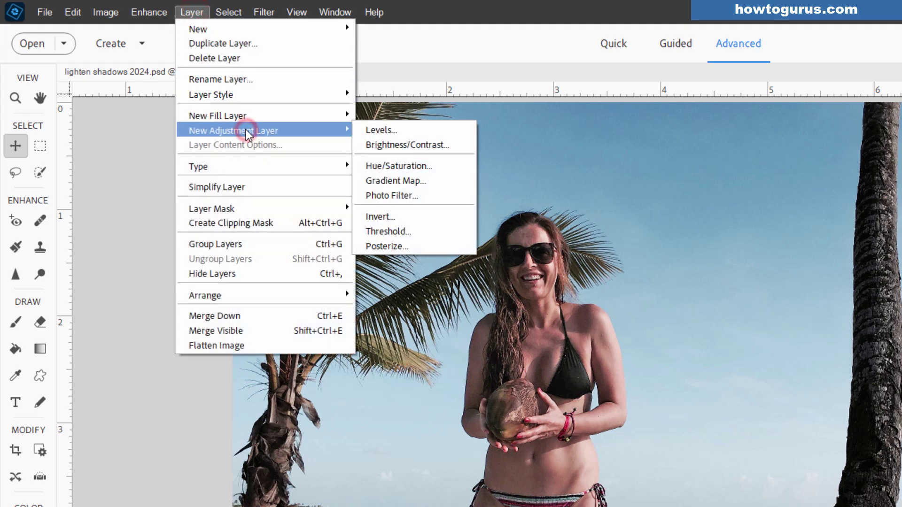
left_click(410, 128)
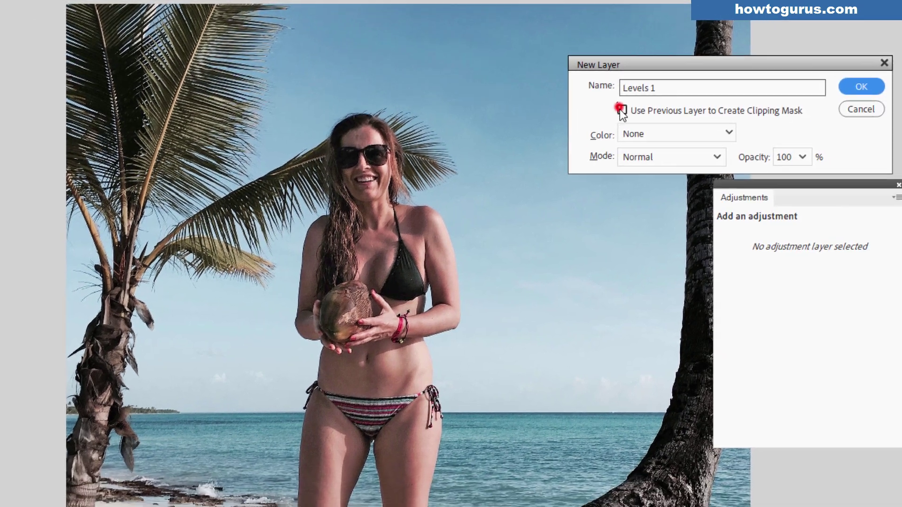
left_click(616, 106)
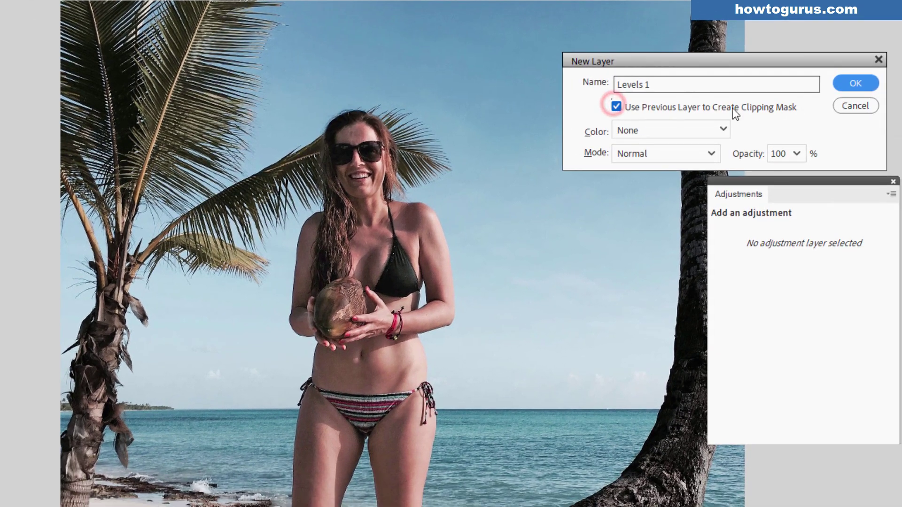
left_click(855, 85)
Set the Levels input sliders to 10, 1.07 and 240
left_click_drag(813, 182, 755, 144)
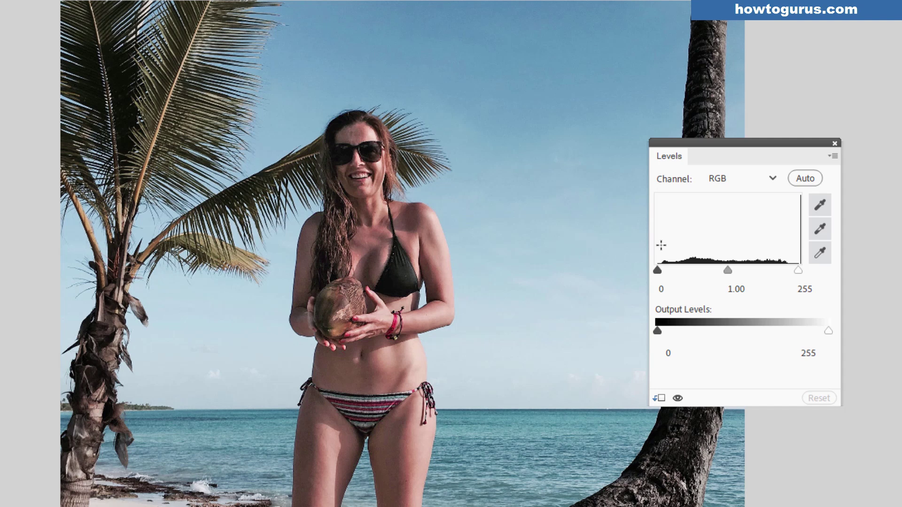
mouse_move(657, 271)
left_mouse_down()
mouse_move(666, 270)
mouse_move(660, 261)
mouse_move(706, 253)
mouse_move(663, 267)
left_mouse_up()
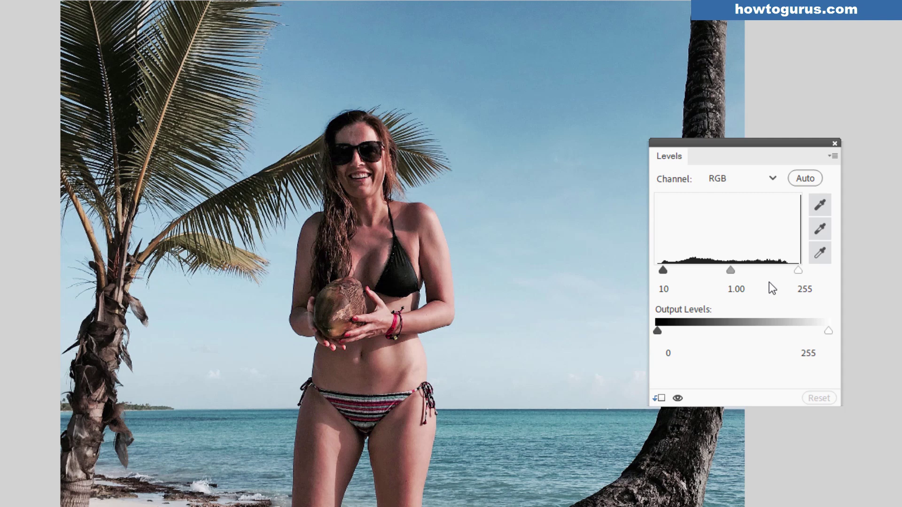
left_click_drag(798, 271, 791, 269)
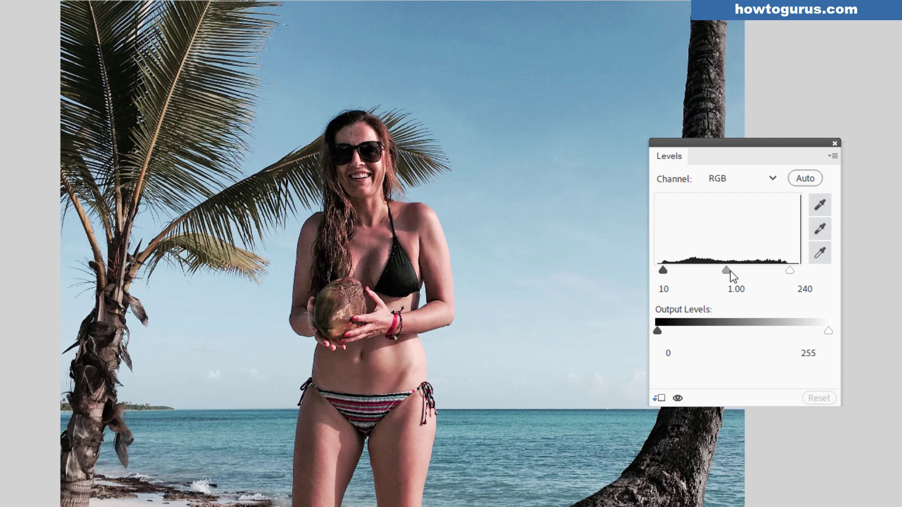
left_click_drag(726, 270, 724, 270)
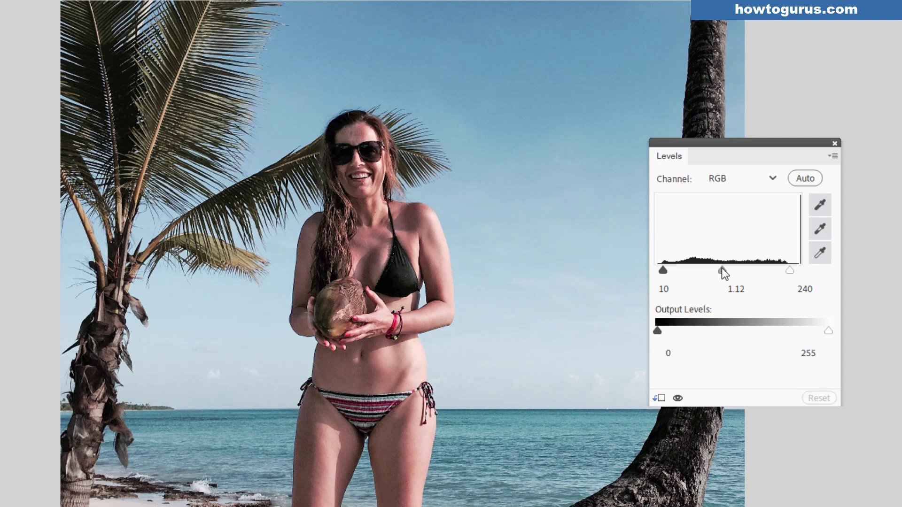
left_click_drag(724, 270, 724, 270)
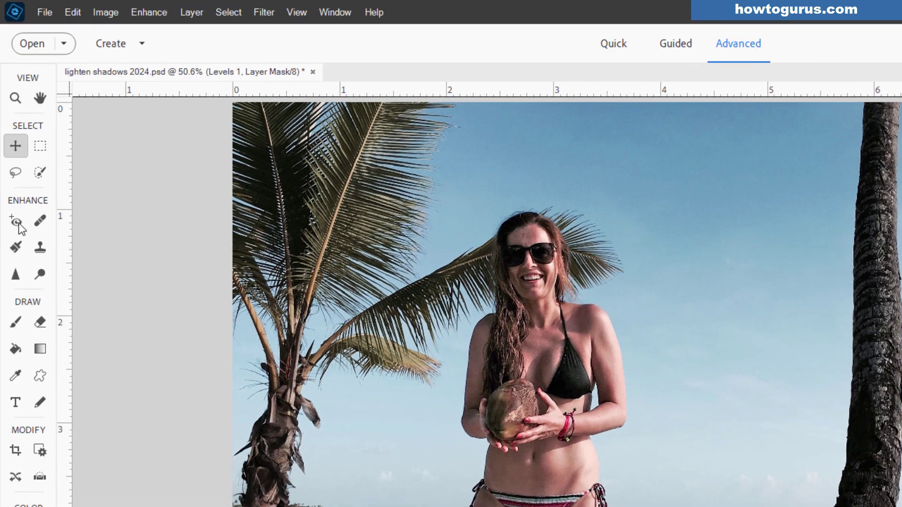
Add a Hue/Saturation adjustment layer clipped to the layer below
left_click(189, 13)
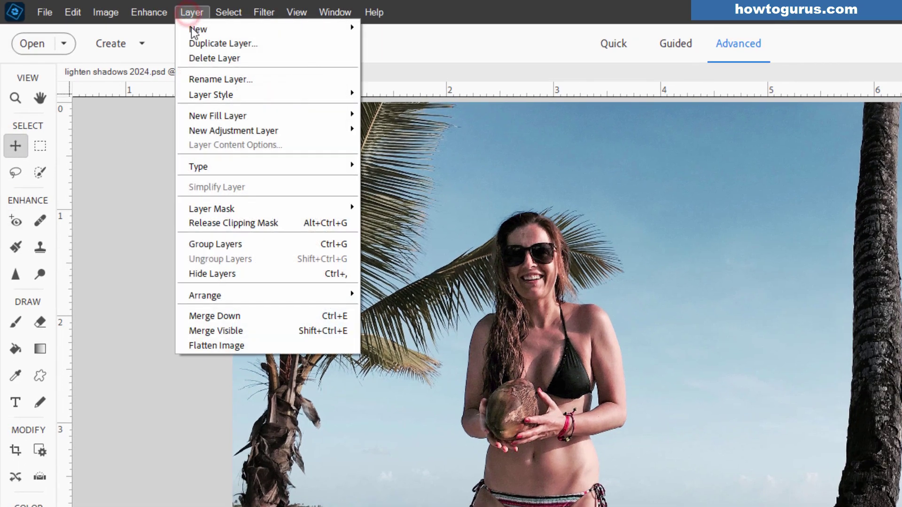
mouse_move(236, 131)
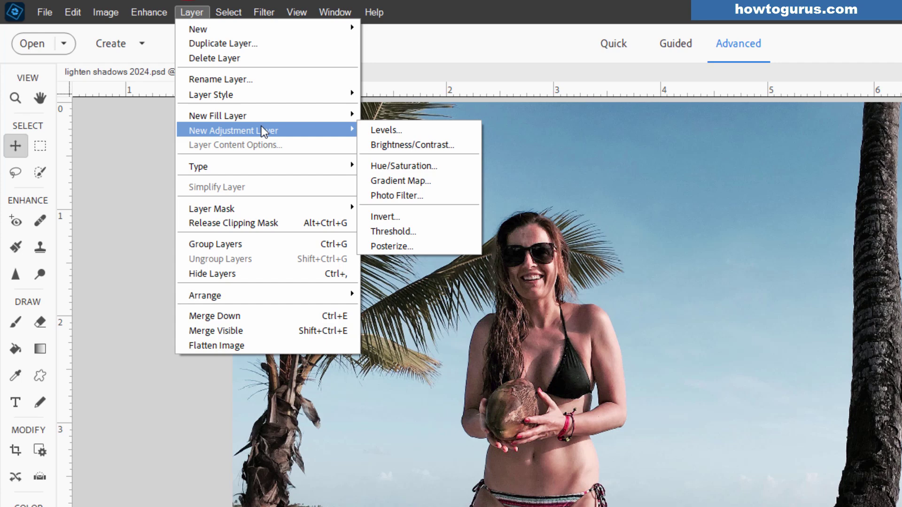
left_click(430, 166)
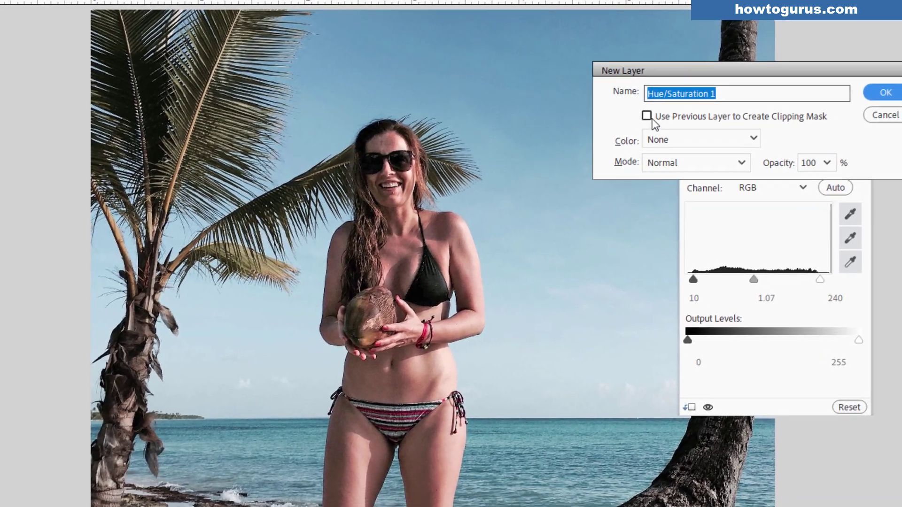
left_click(733, 168)
left_click(867, 89)
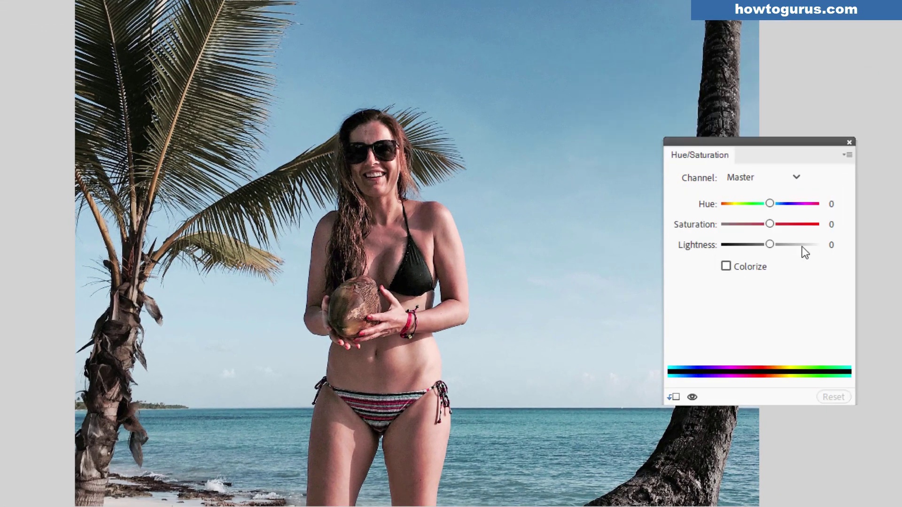
Raise Saturation to +12, comparing the photo with and without the boost
left_click_drag(770, 225, 775, 226)
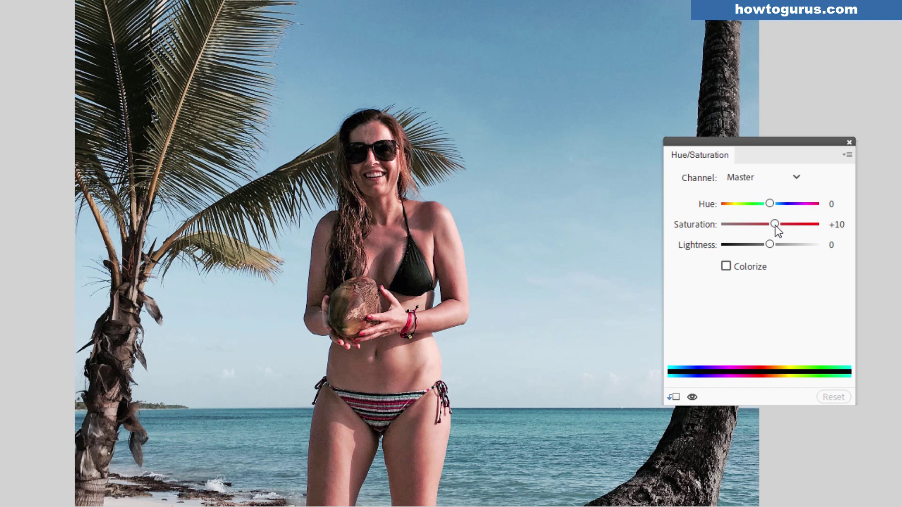
left_click(691, 398)
mouse_move(776, 224)
left_mouse_down()
mouse_move(806, 231)
mouse_move(767, 227)
mouse_move(776, 226)
left_mouse_up()
left_click_drag(775, 225, 776, 224)
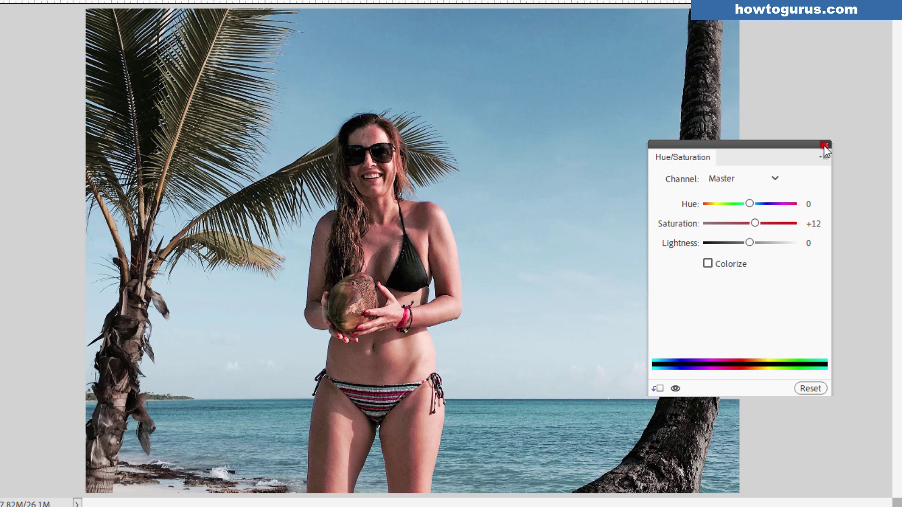
Close the Hue/Saturation settings and toggle Background copy 2's visibility to compare, leaving it shown
left_click(848, 142)
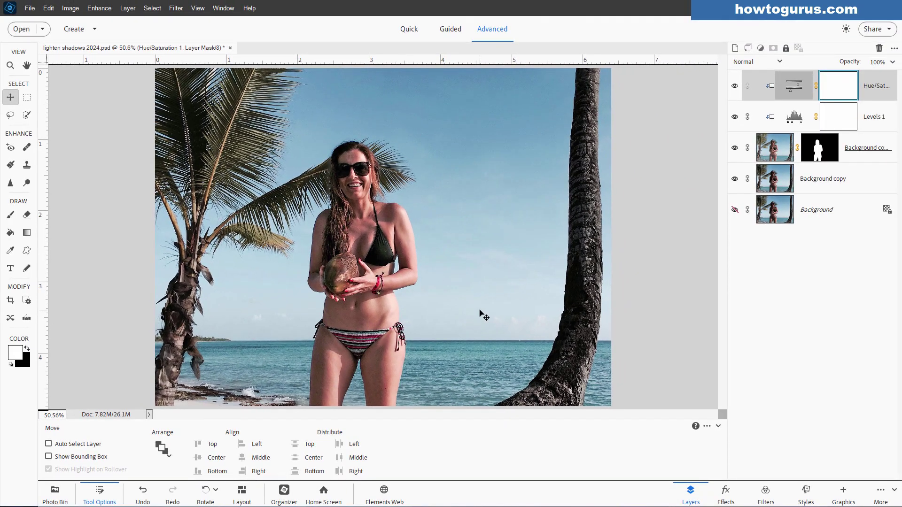
left_click(734, 148)
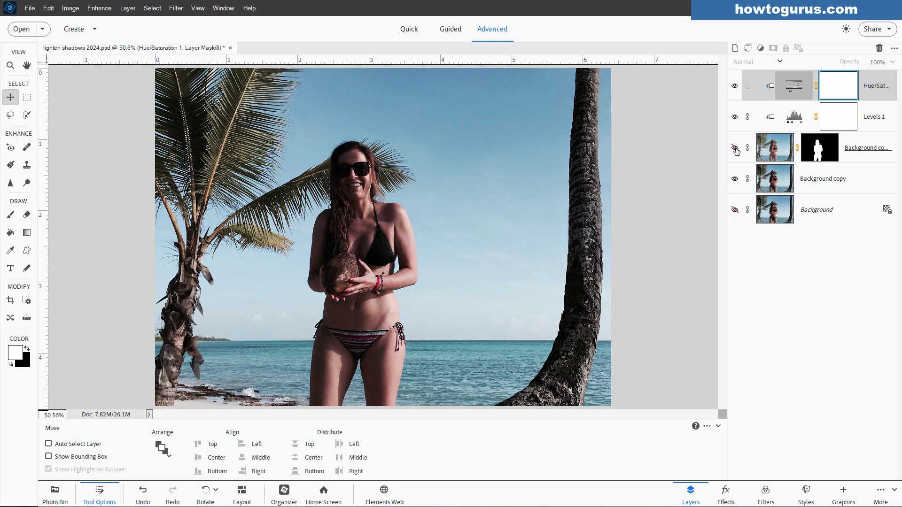
left_click(735, 148)
left_click(735, 149)
left_click(735, 148)
left_click(735, 148)
left_click(735, 148)
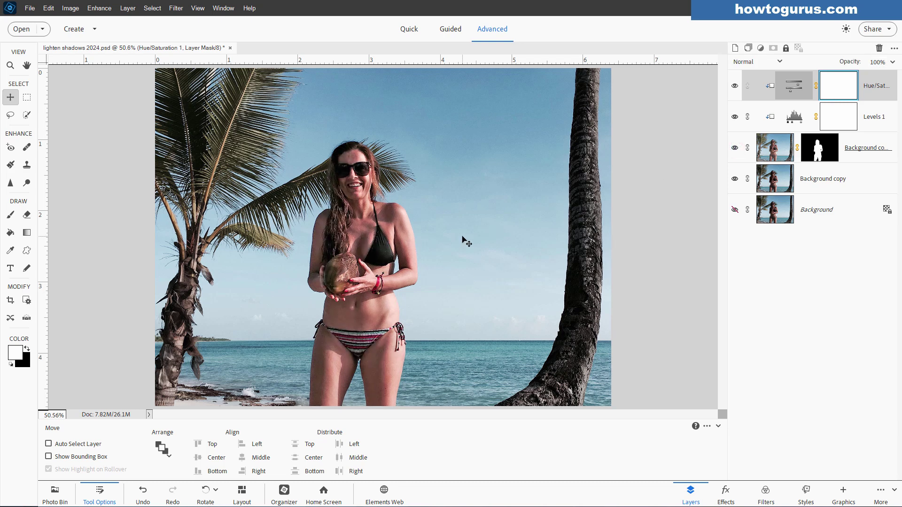